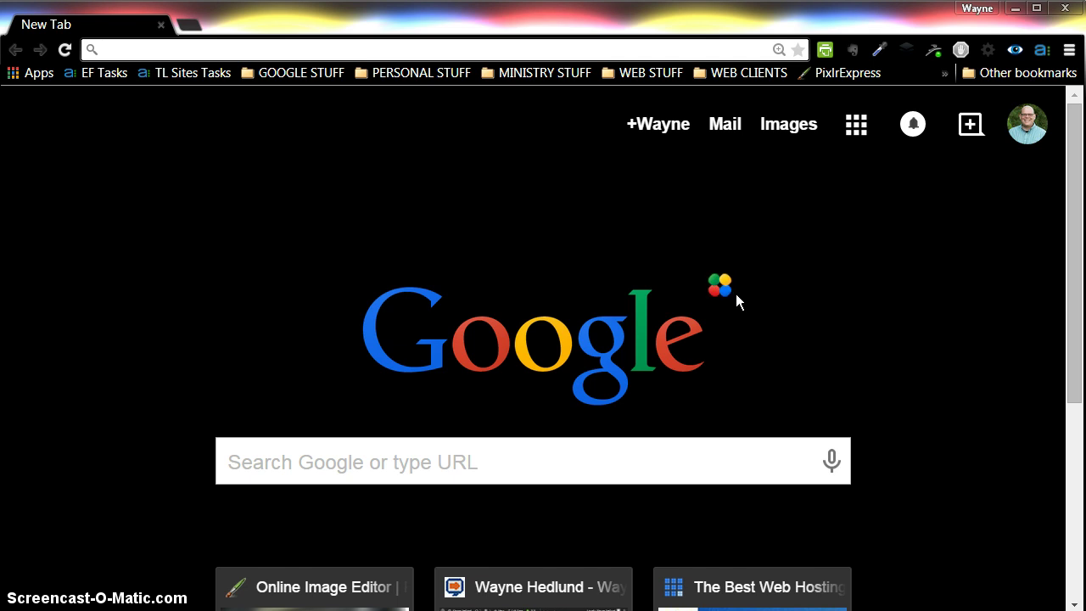
# Open the Pixlr Express web editor at pixlr.com/express/.
pyautogui.write('pixlr.co')
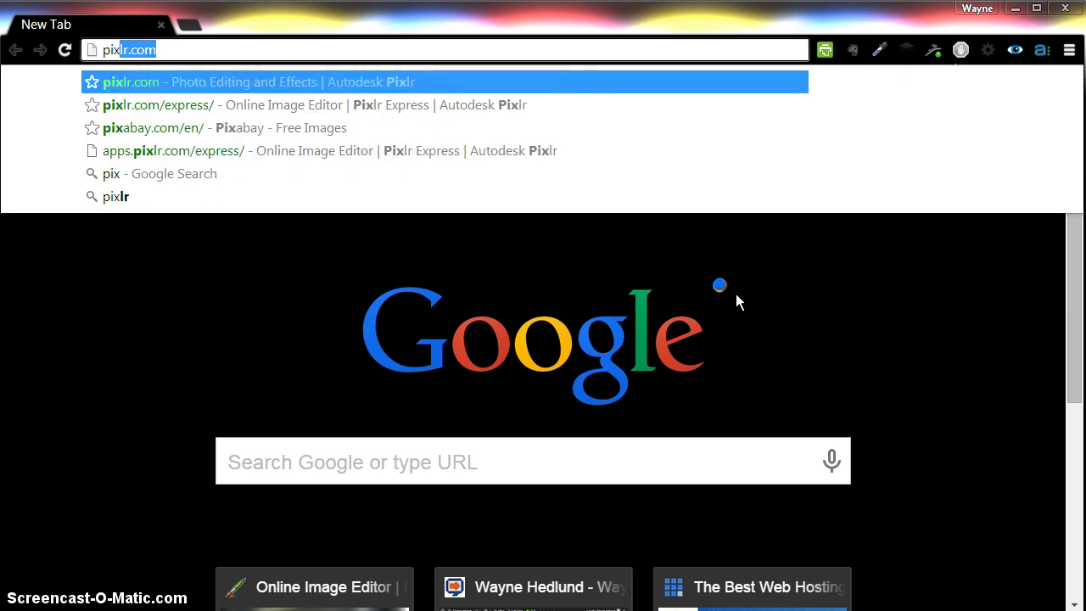
pyautogui.write('m')
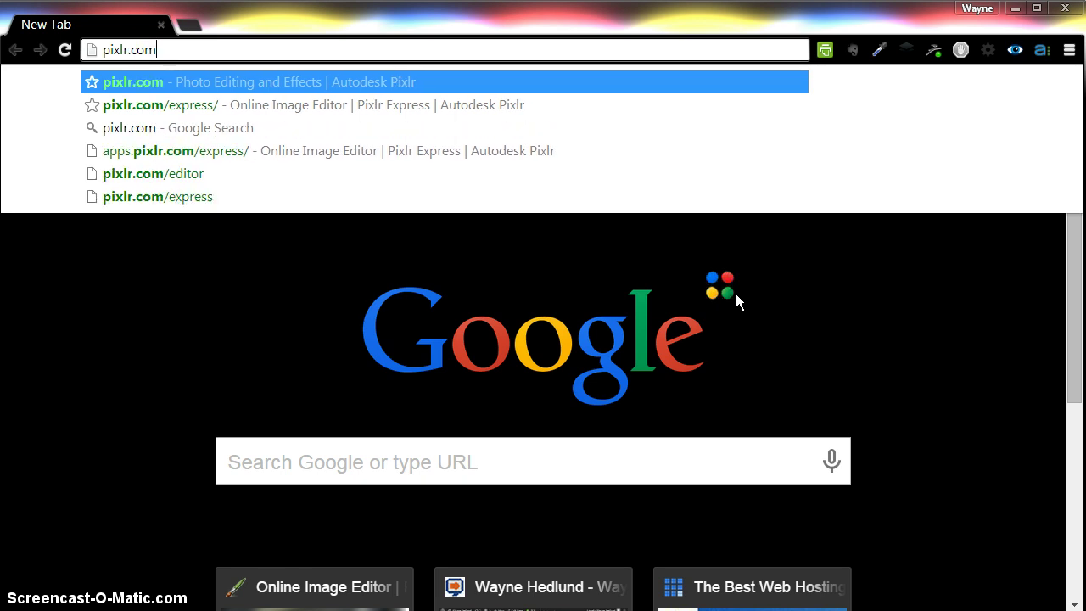
pyautogui.write('/express/')
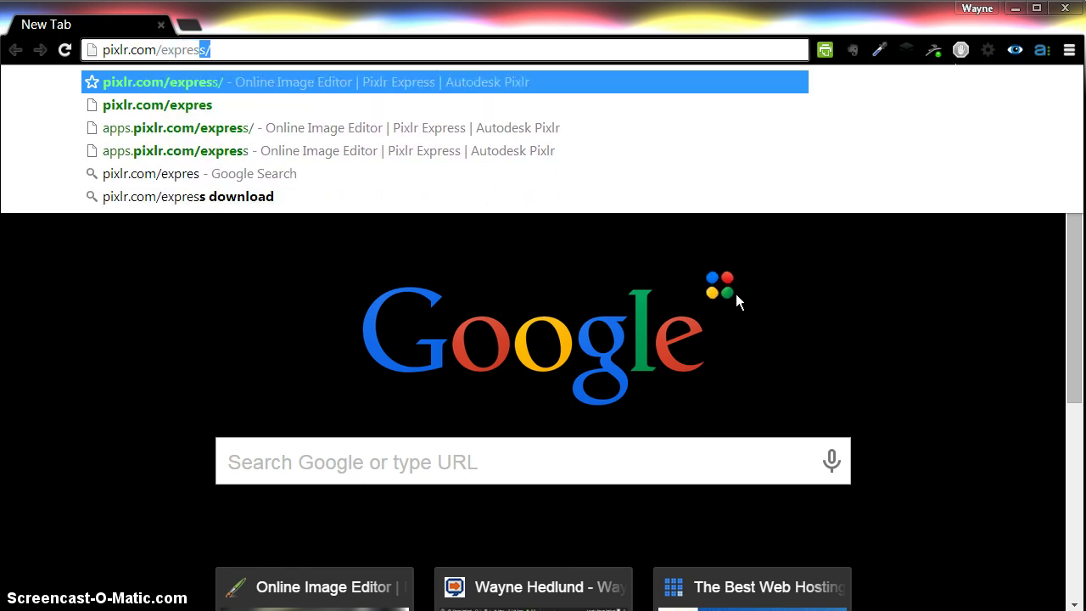
pyautogui.press('Return')
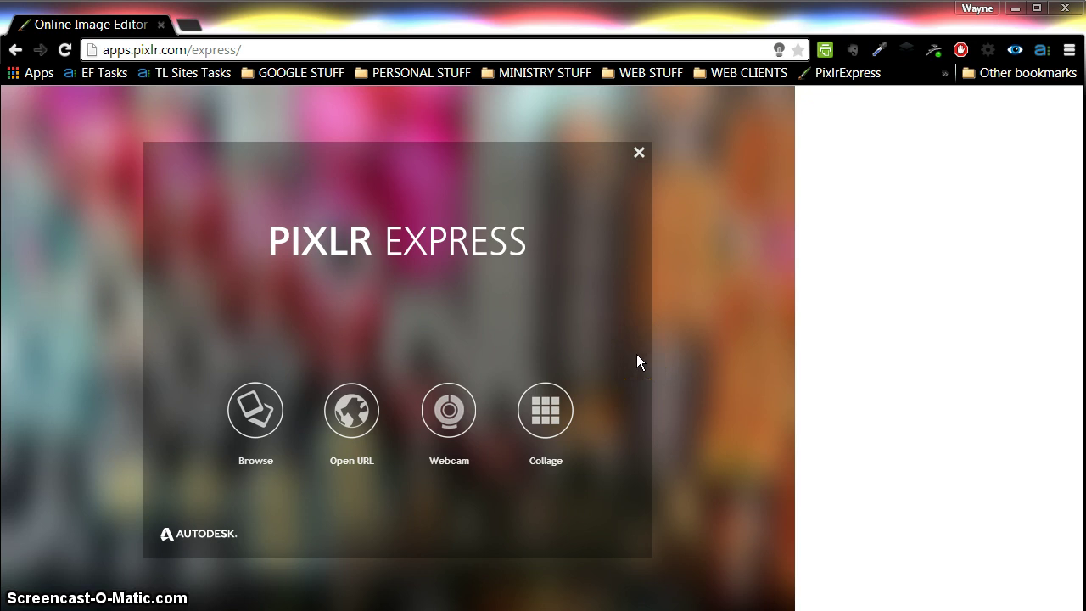
# Open the photo DeathtoStock_Desk1.jpg from the Tech folder inside STUFF > PHOTOS.
pyautogui.click(256, 416)
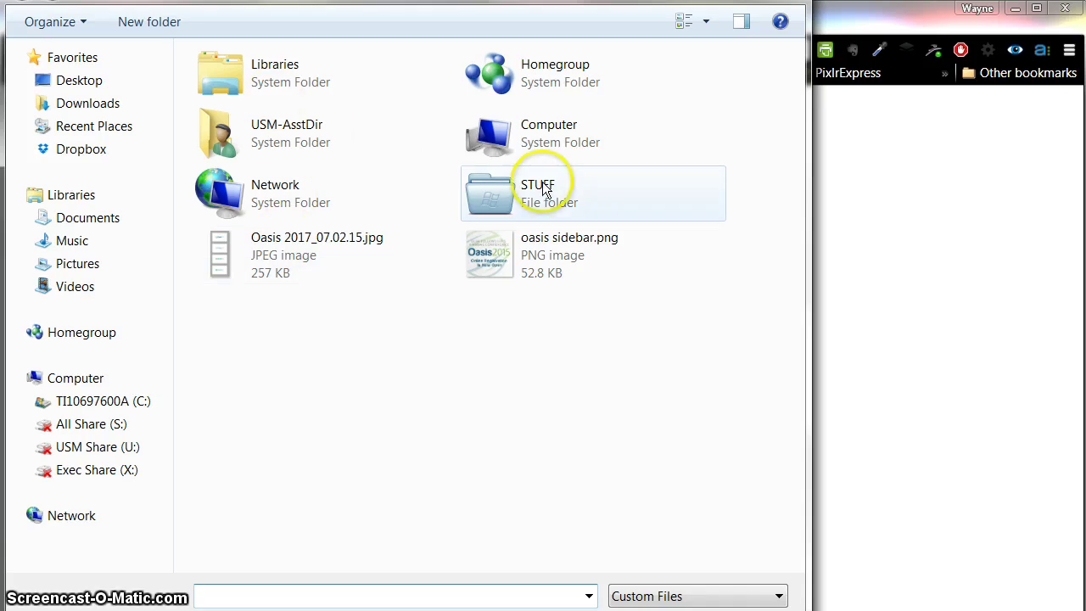
pyautogui.click(544, 188)
pyautogui.doubleClick(544, 188)
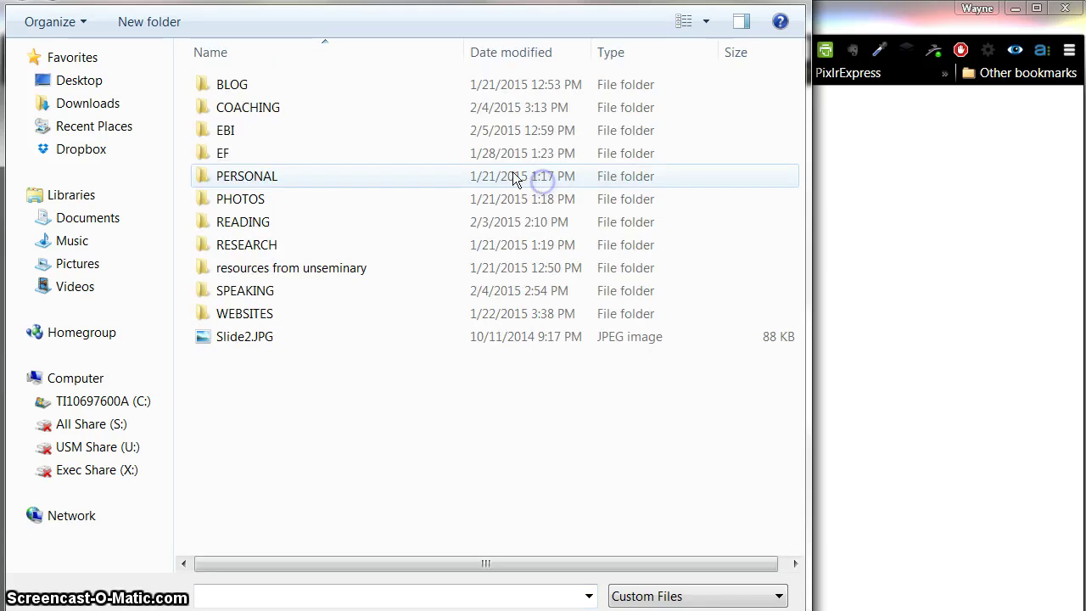
pyautogui.doubleClick(237, 197)
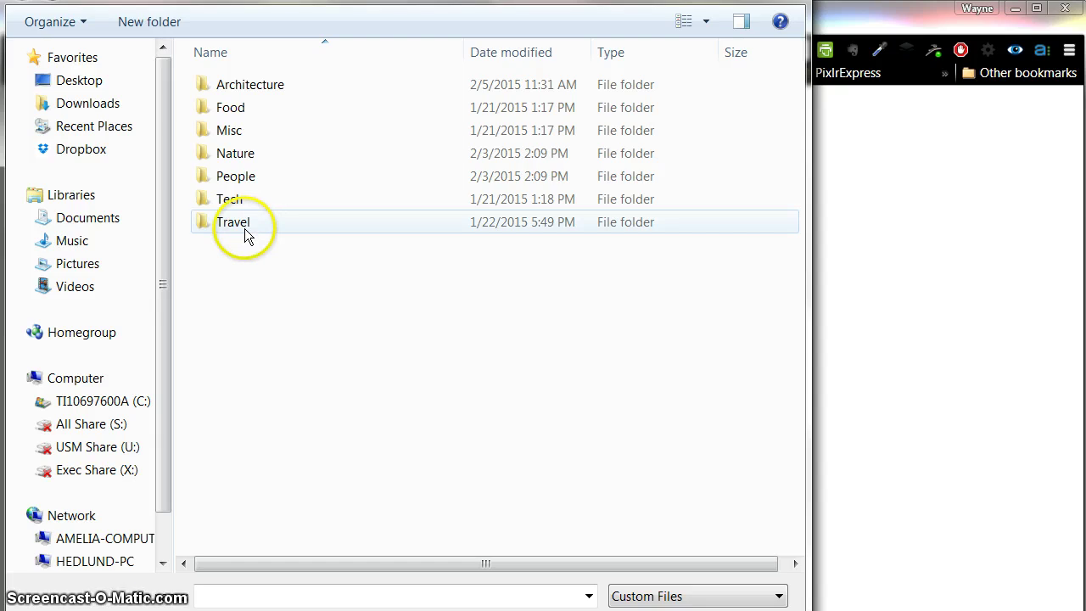
pyautogui.moveTo(247, 235)
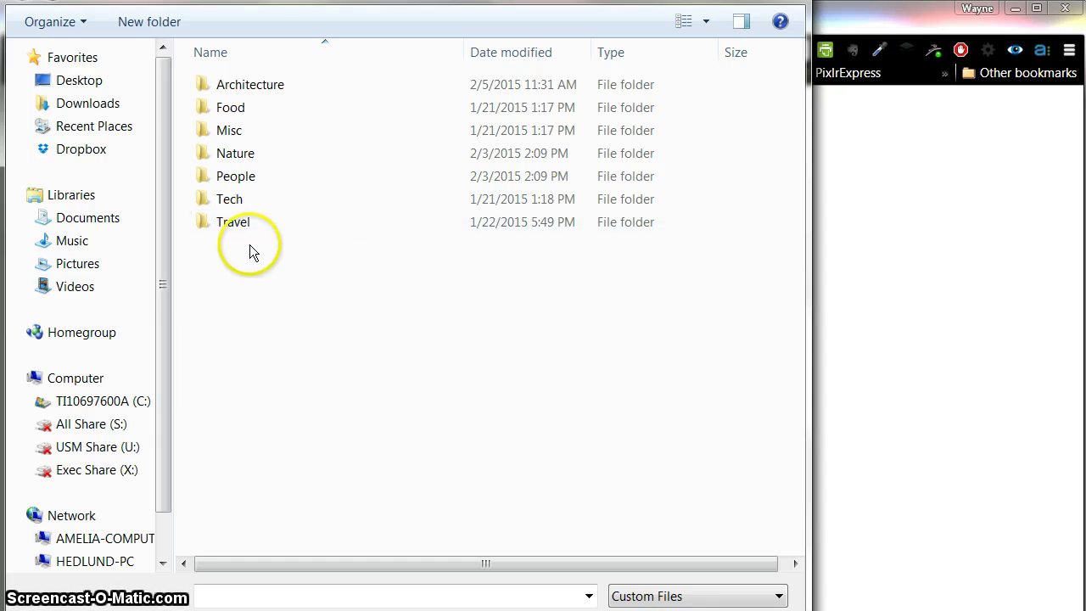
pyautogui.doubleClick(208, 200)
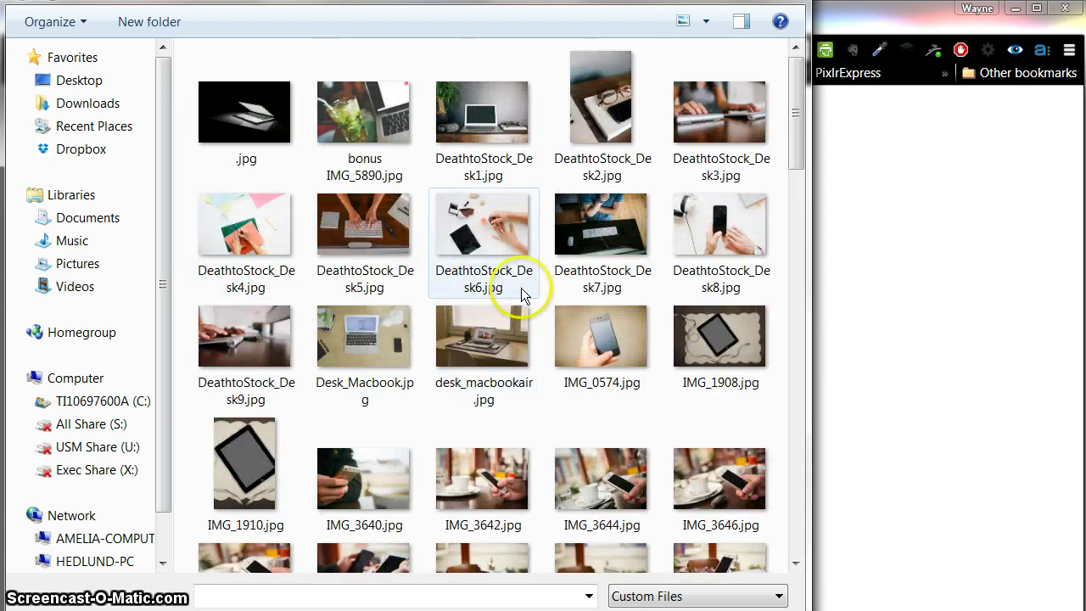
pyautogui.doubleClick(466, 110)
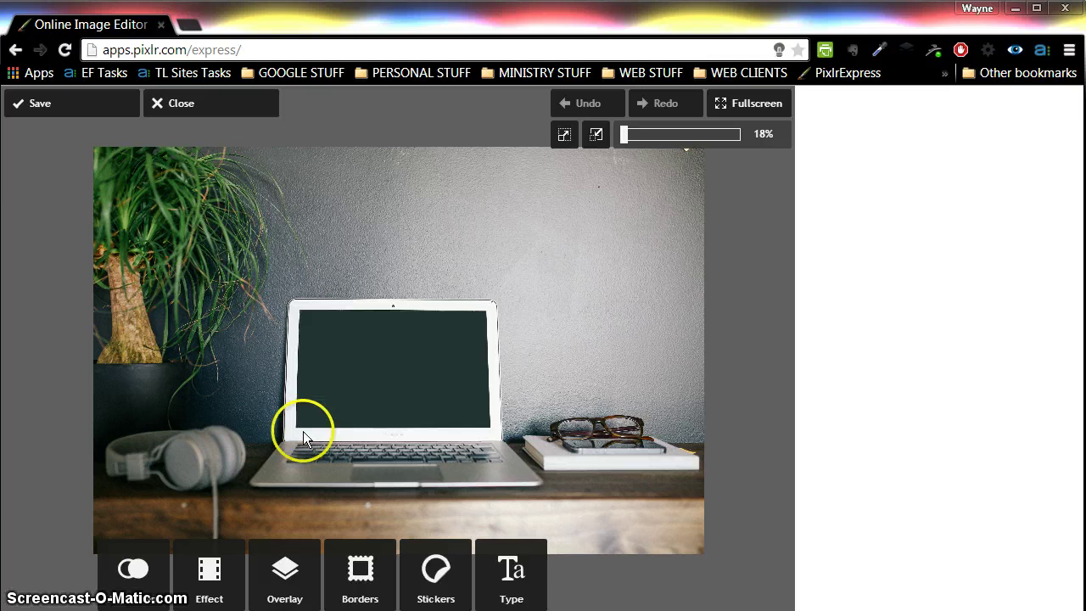
# Crop the photo to a wide strip around the laptop, headphones and glasses, about 3989 by 1561 pixels.
pyautogui.click(136, 575)
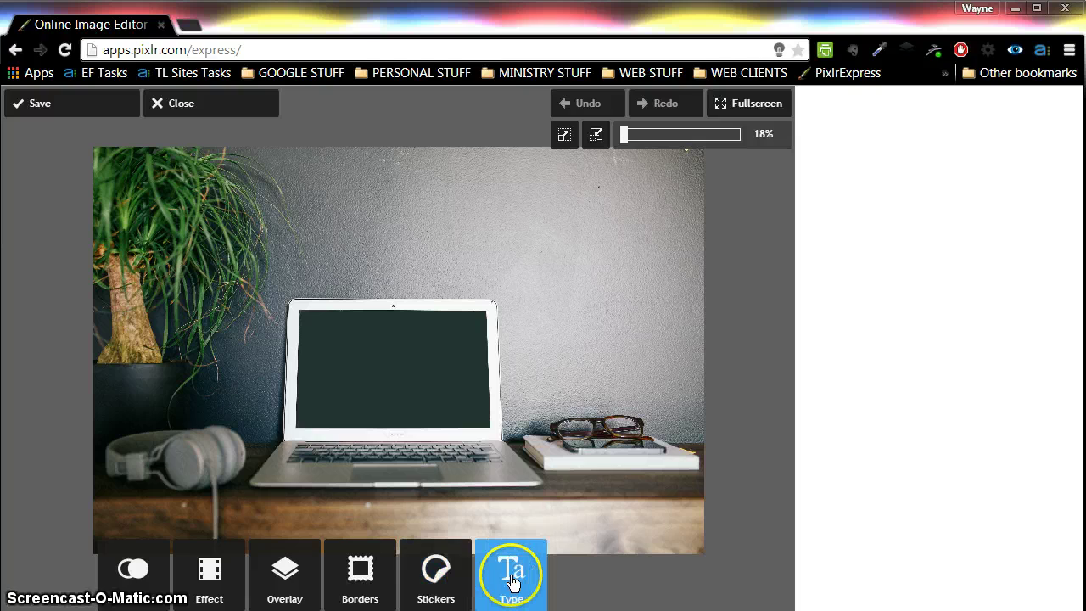
pyautogui.click(127, 580)
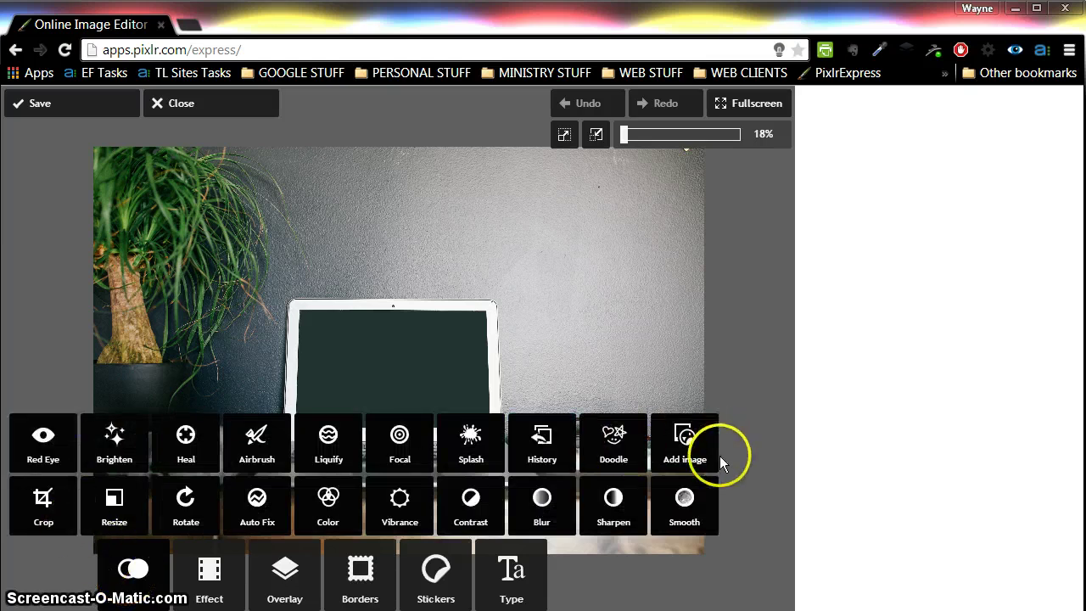
pyautogui.click(40, 521)
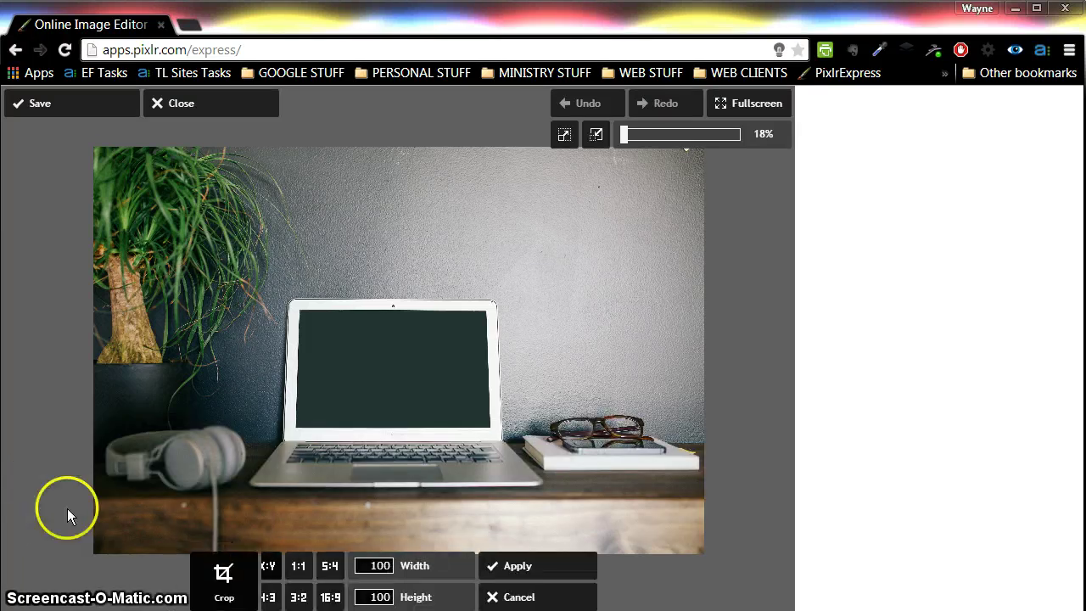
pyautogui.moveTo(92, 148); pyautogui.dragTo(64, 290)
pyautogui.moveTo(244, 375); pyautogui.dragTo(260, 331)
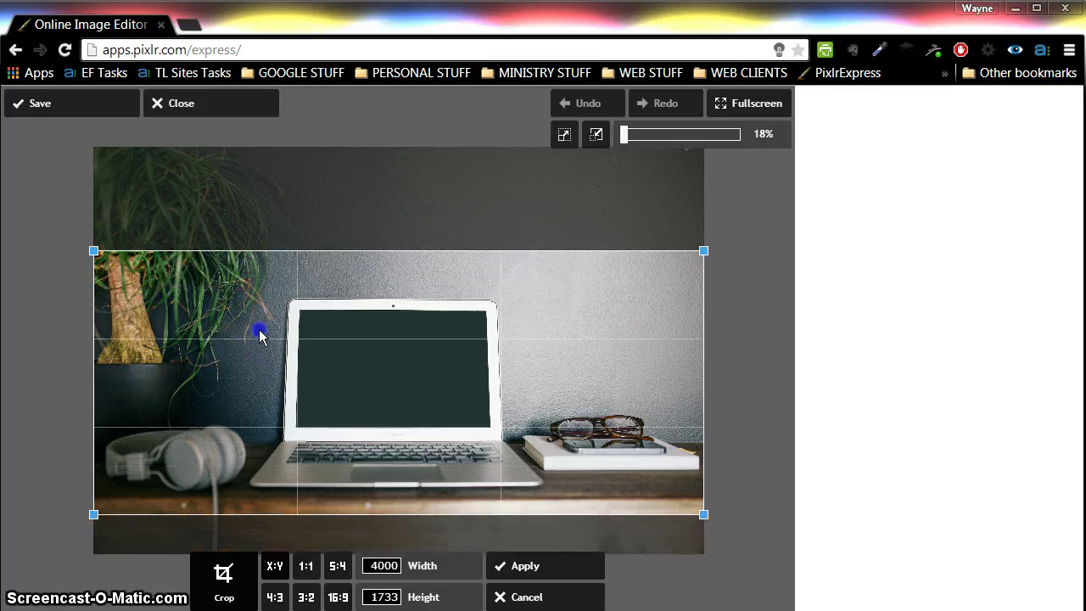
pyautogui.moveTo(95, 254); pyautogui.dragTo(96, 265)
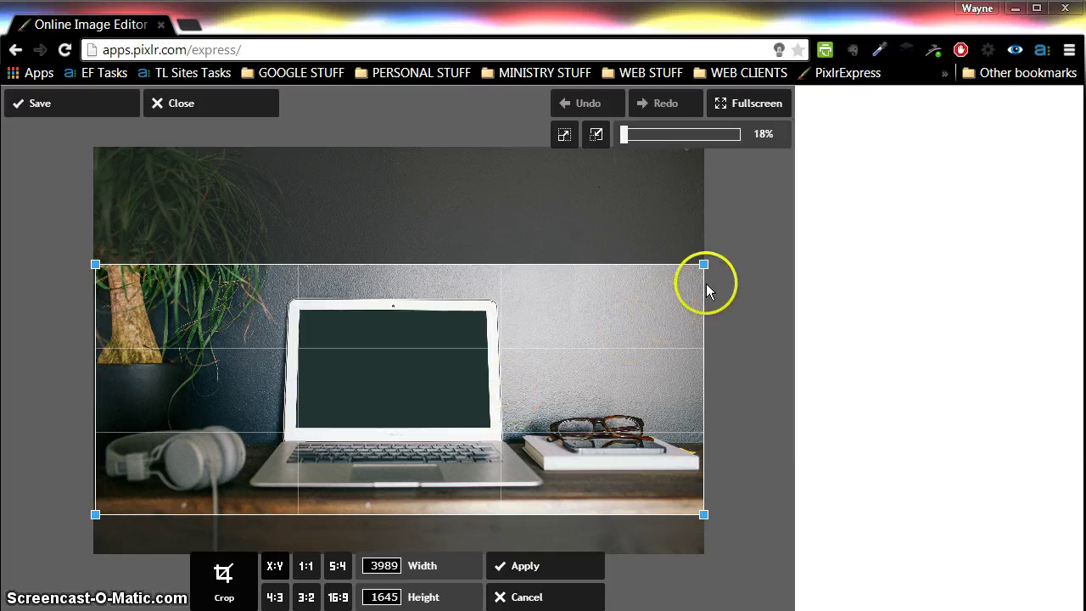
pyautogui.moveTo(704, 265); pyautogui.dragTo(707, 277)
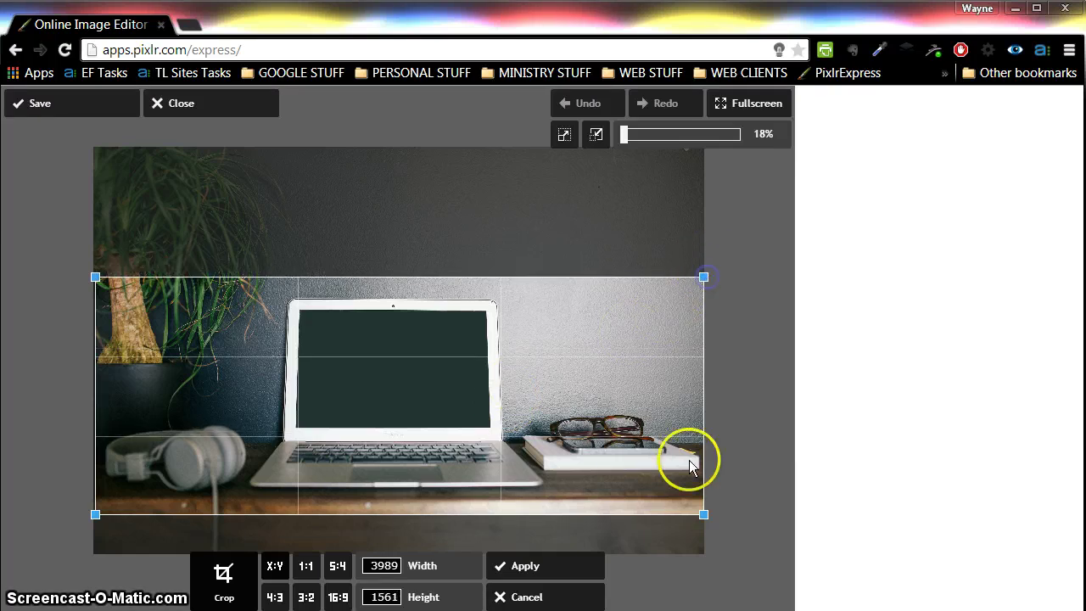
pyautogui.click(548, 575)
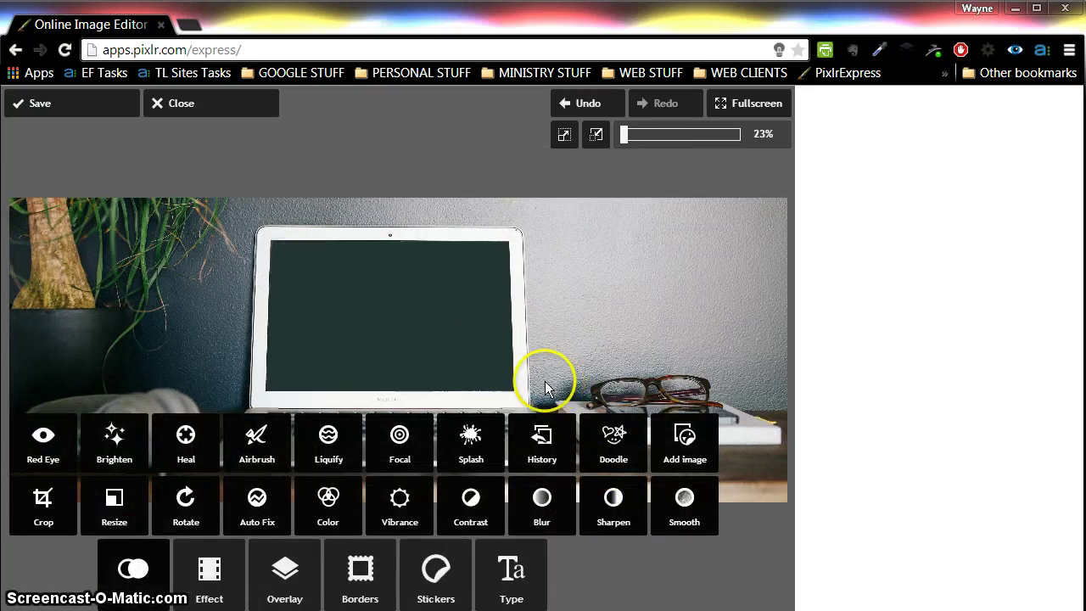
# Resize the cropped photo to a width of 1500 pixels with its proportions kept.
pyautogui.click(43, 505)
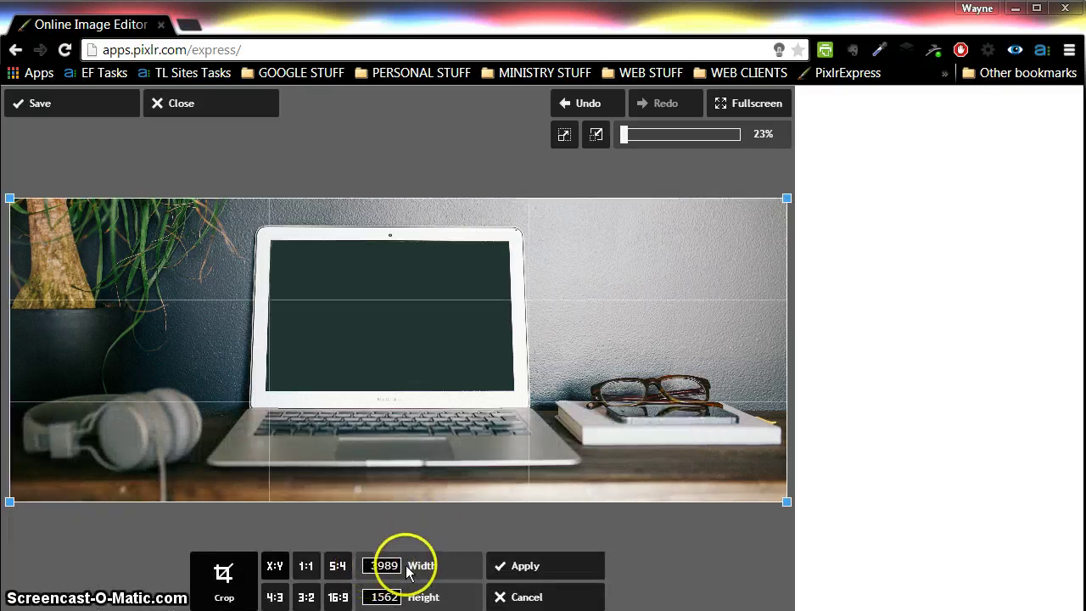
pyautogui.click(533, 594)
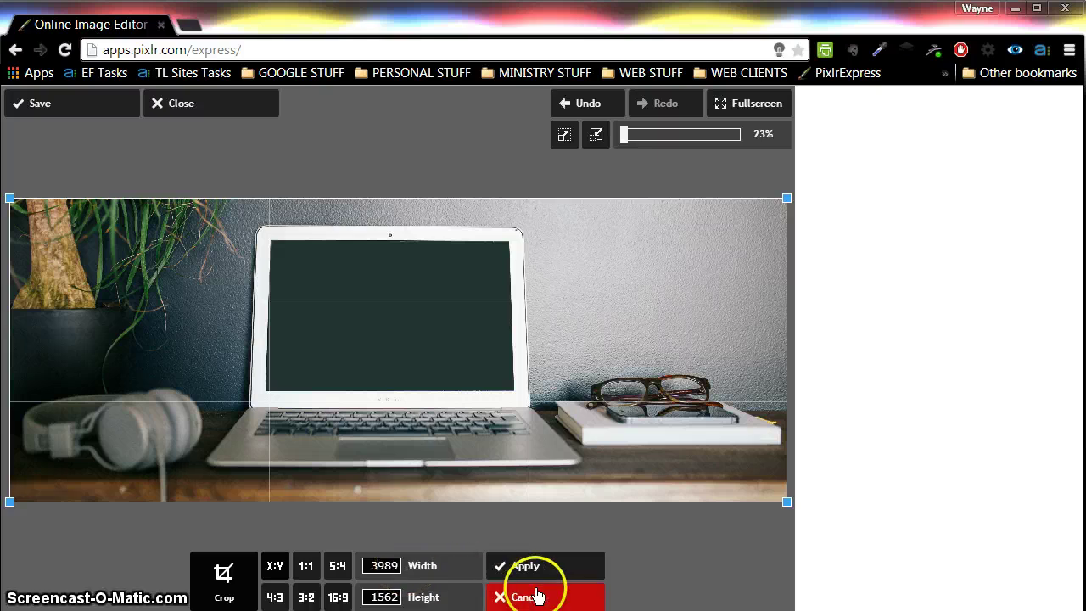
pyautogui.click(125, 509)
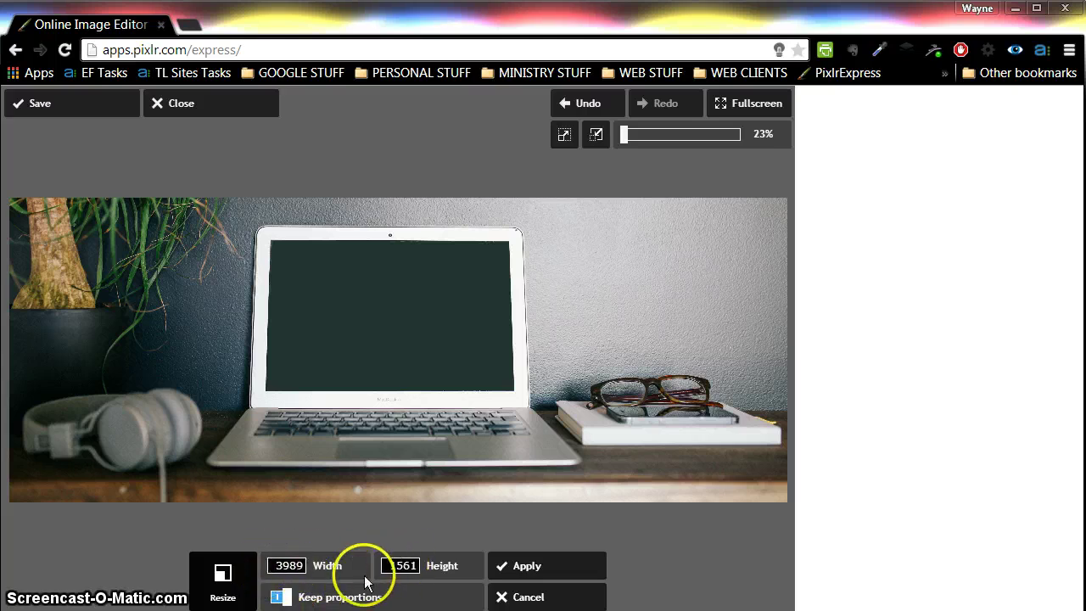
pyautogui.click(397, 563)
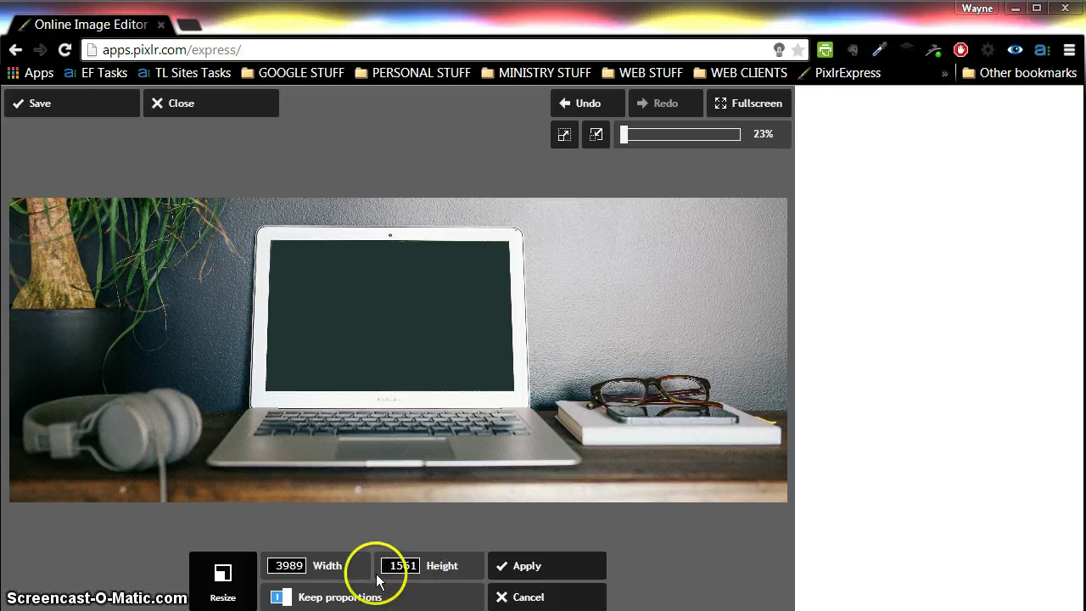
pyautogui.click(283, 598)
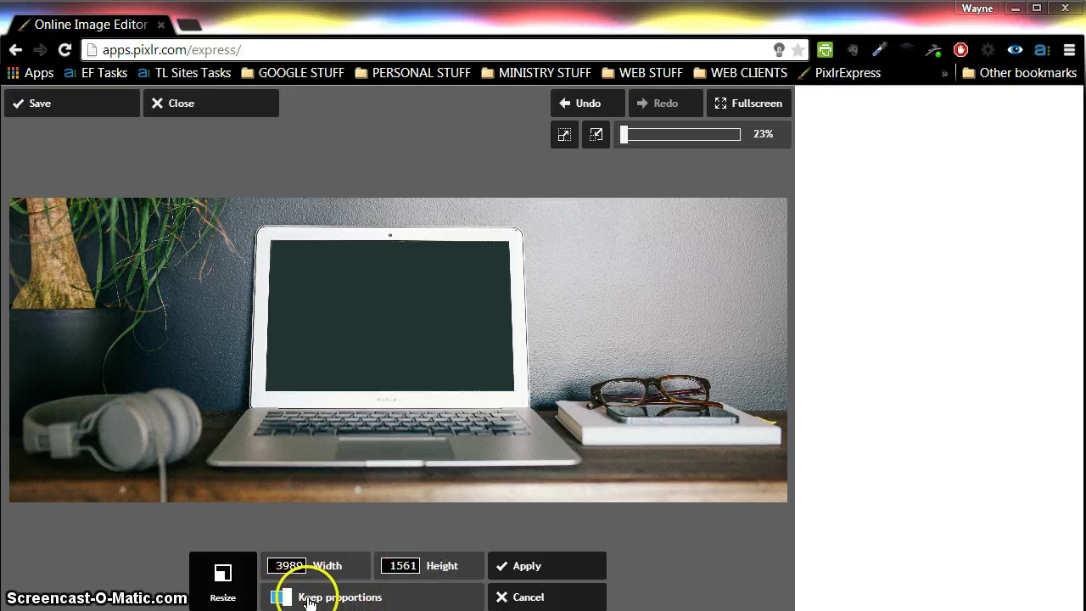
pyautogui.moveTo(274, 565); pyautogui.dragTo(308, 563)
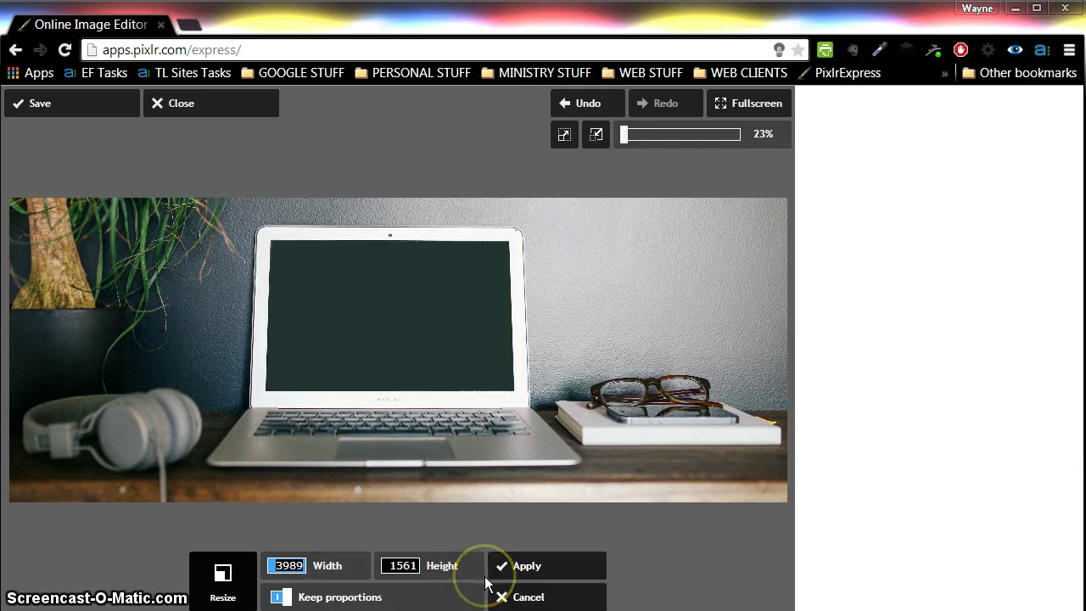
pyautogui.write('1500')
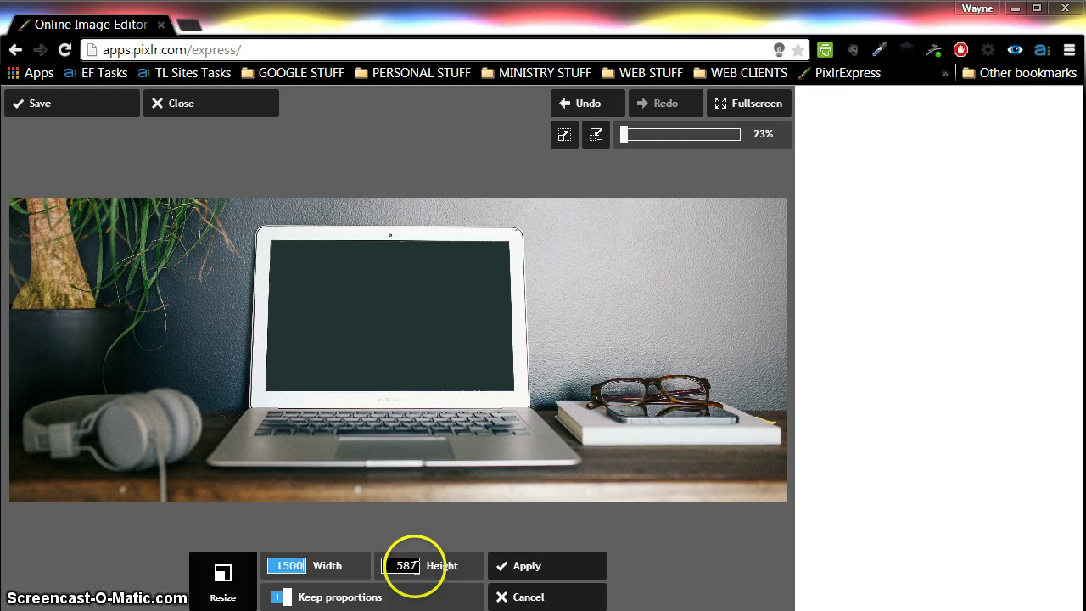
pyautogui.click(526, 573)
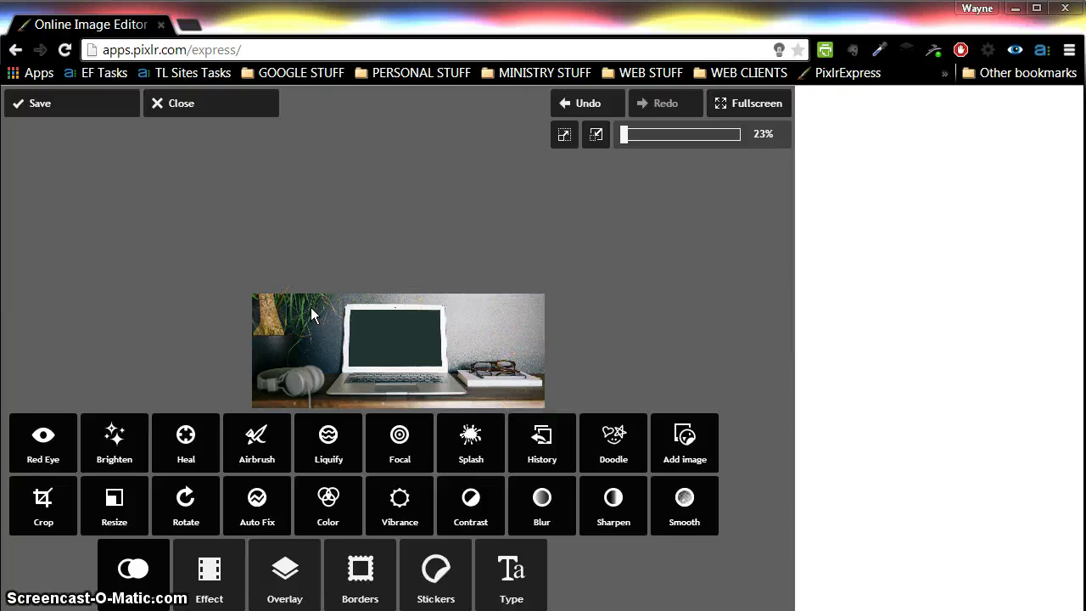
pyautogui.click(39, 503)
pyautogui.click(566, 475)
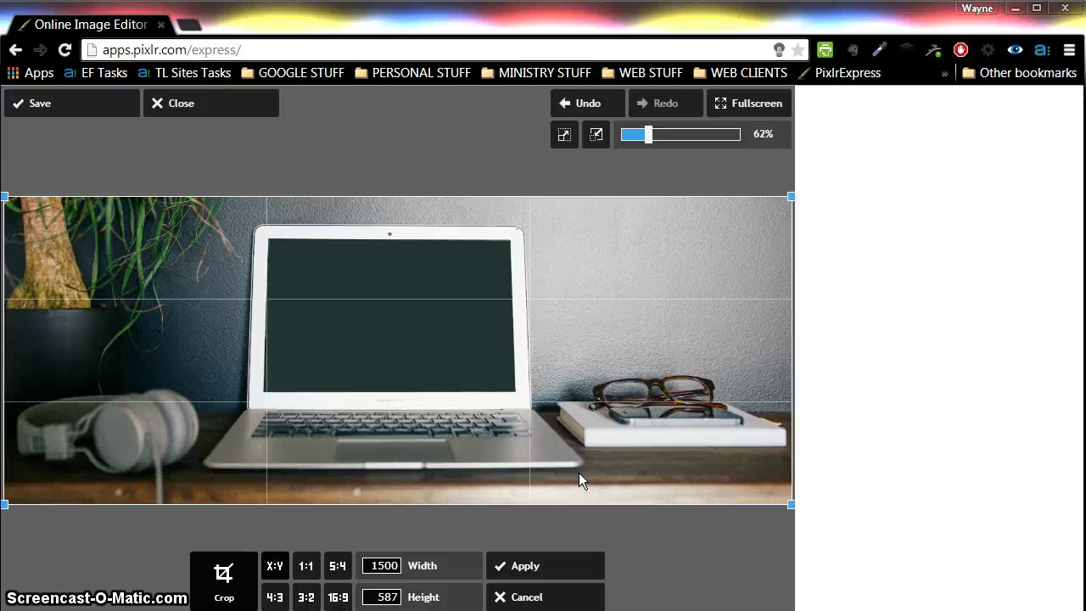
pyautogui.click(519, 595)
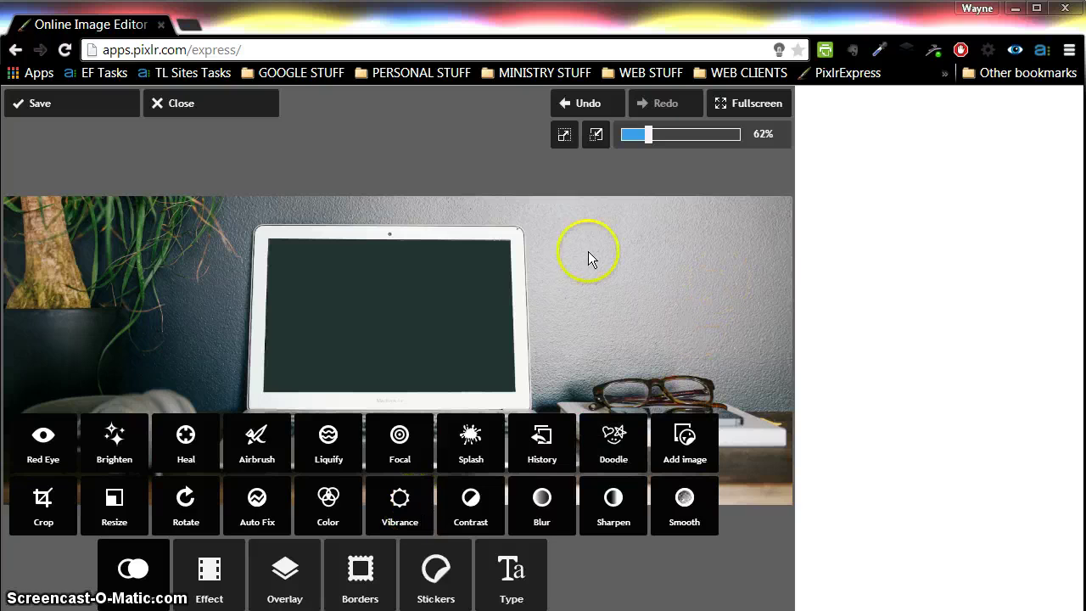
# Crop the photo to 1500 by 500 pixels, with the crop area shifted down to frame the whole laptop.
pyautogui.click(37, 504)
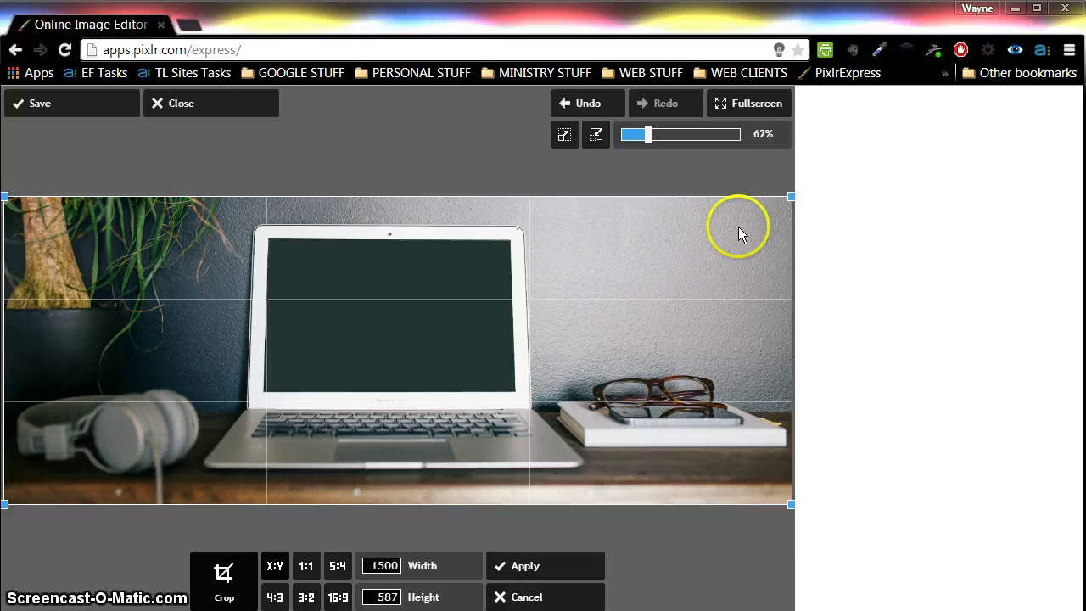
pyautogui.click(382, 597)
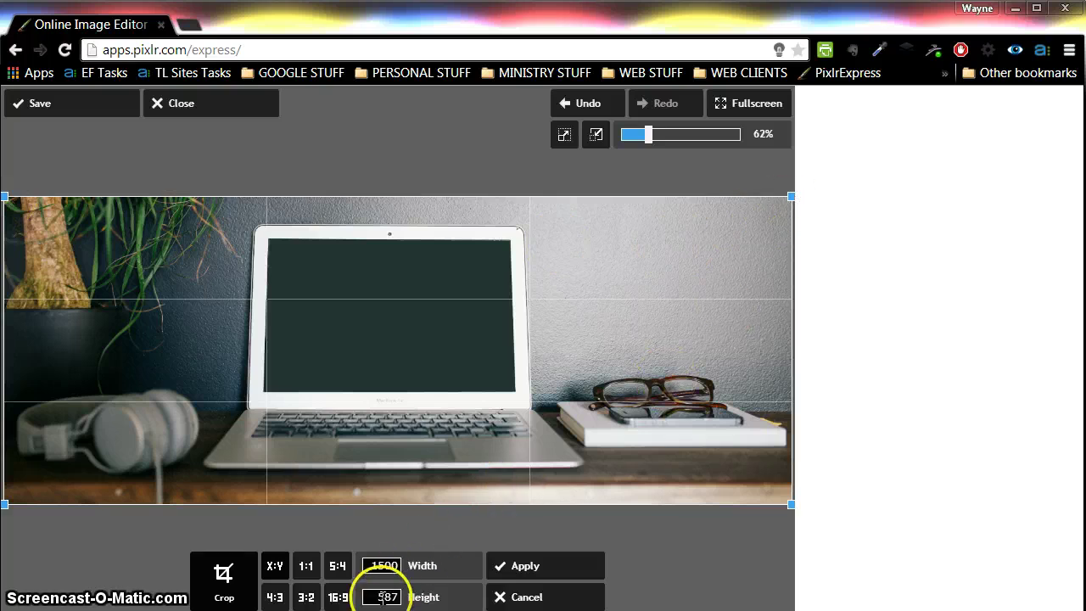
pyautogui.doubleClick(373, 597)
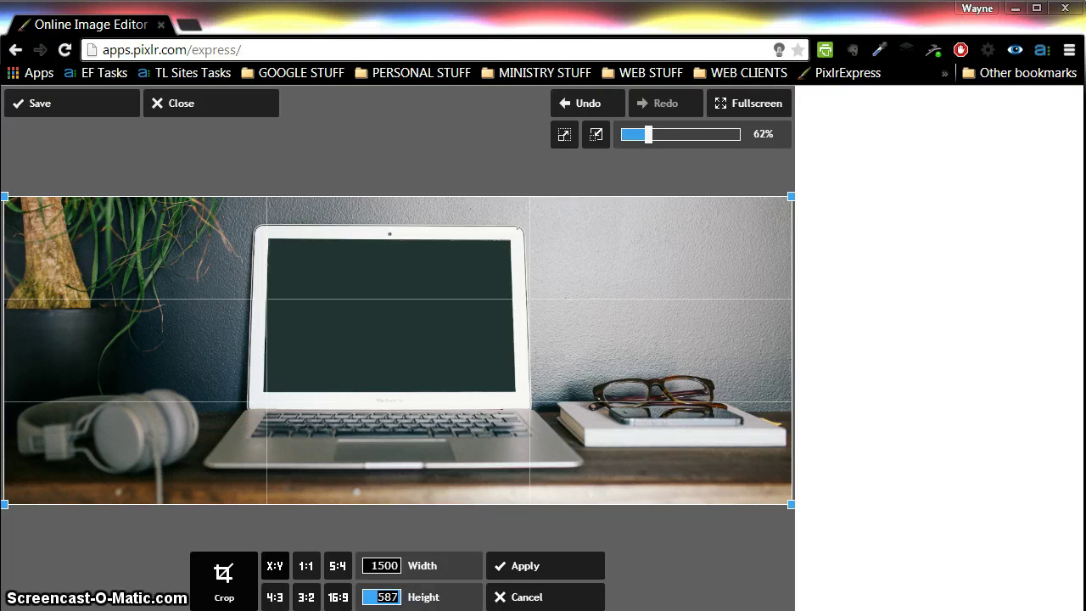
pyautogui.write('500')
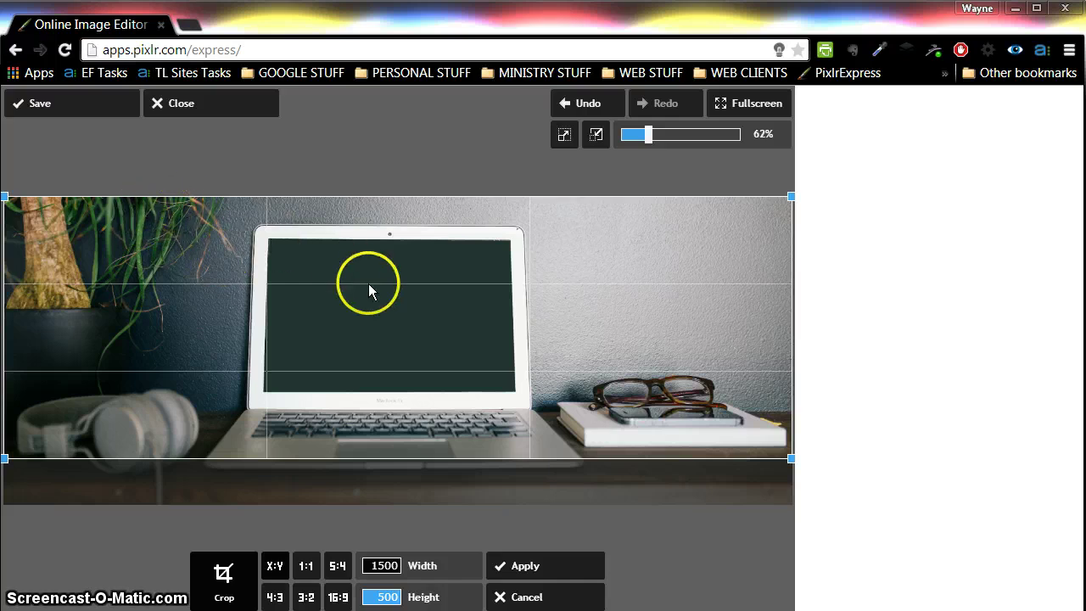
pyautogui.moveTo(368, 284)
pyautogui.mouseDown()
pyautogui.moveTo(371, 317)
pyautogui.moveTo(378, 289)
pyautogui.moveTo(378, 312)
pyautogui.mouseUp()
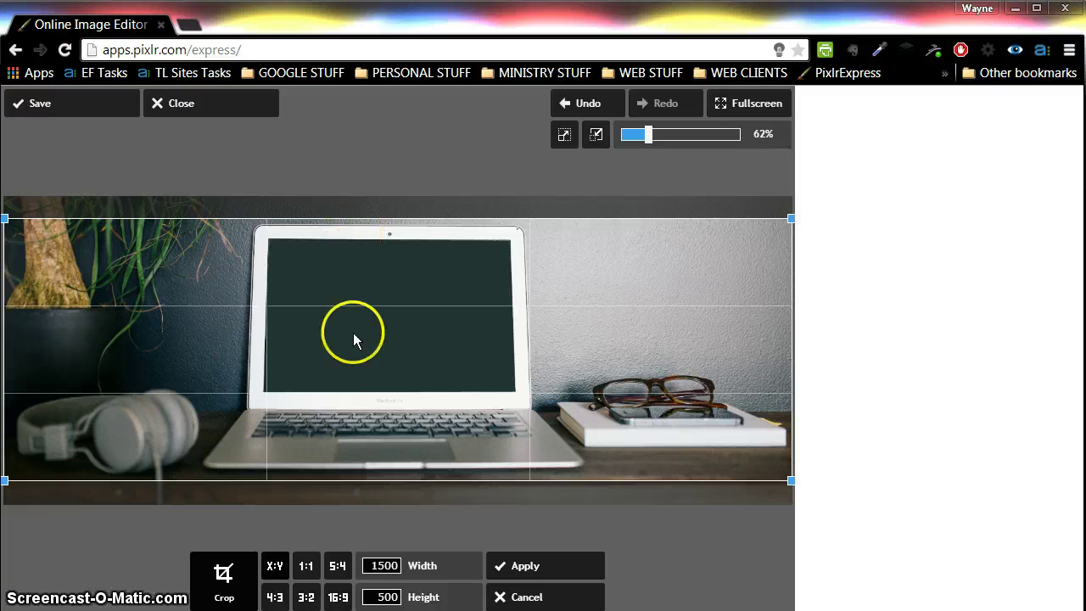
pyautogui.moveTo(394, 392); pyautogui.dragTo(393, 421)
pyautogui.click(527, 571)
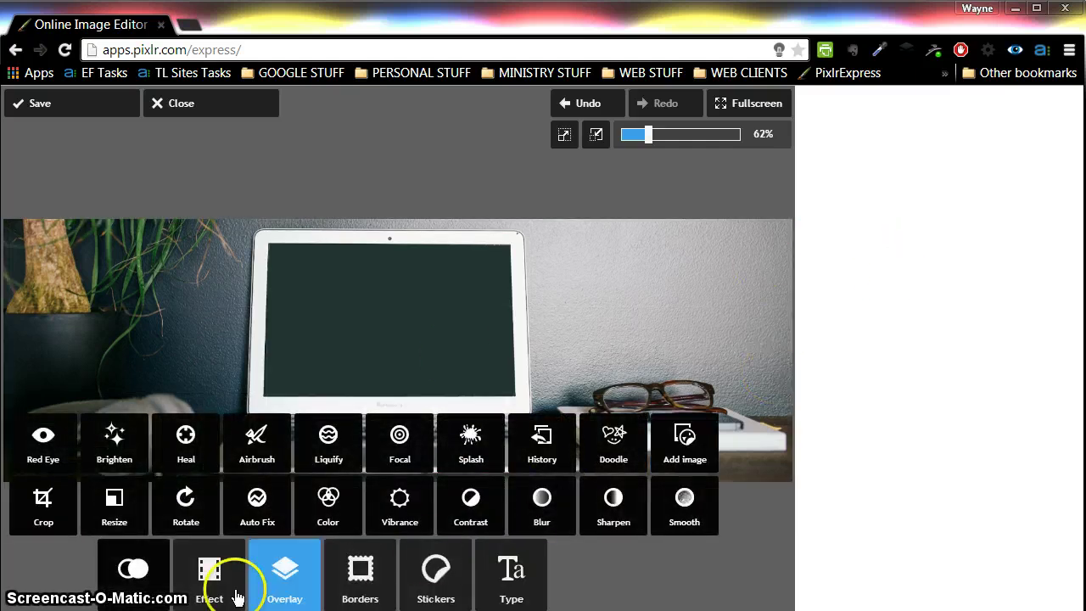
# Begin saving the cropped banner under the name DeathtoStock_Desk1 and set its image quality to 100.
pyautogui.click(133, 570)
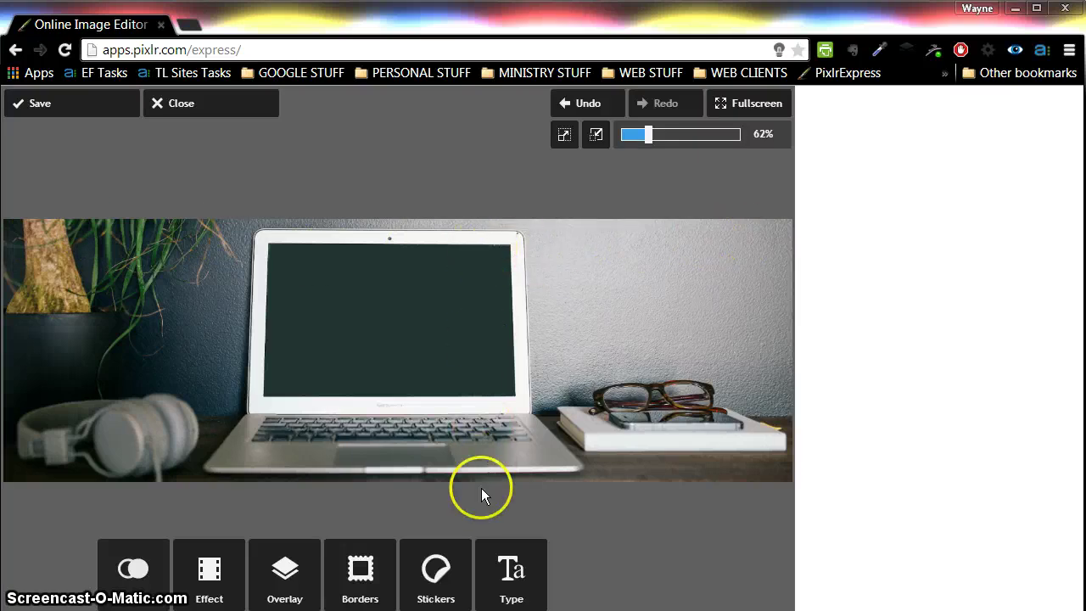
pyautogui.click(60, 105)
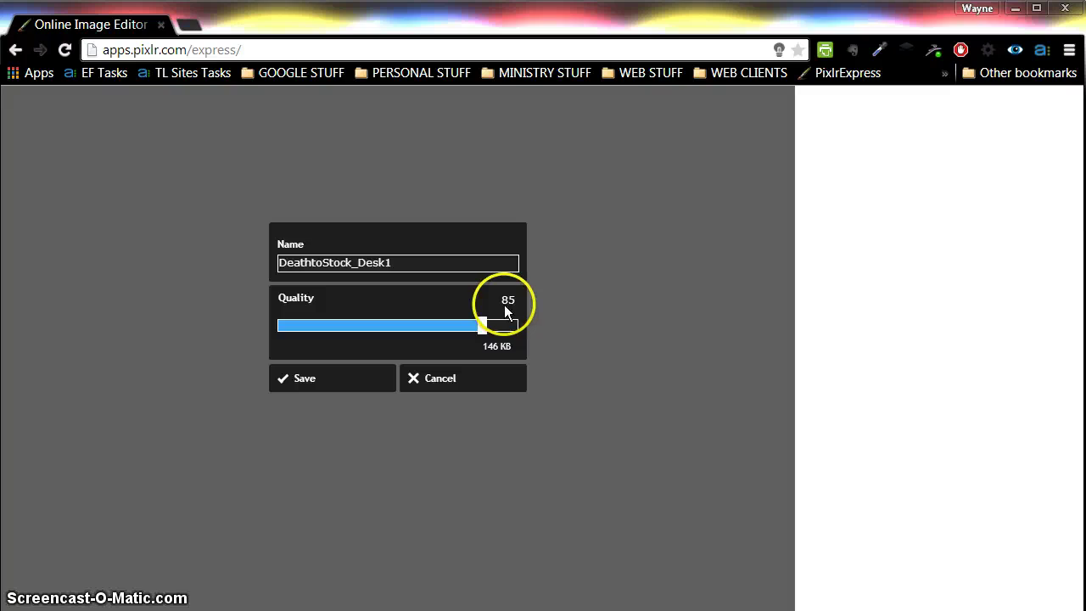
pyautogui.moveTo(483, 334); pyautogui.dragTo(548, 337)
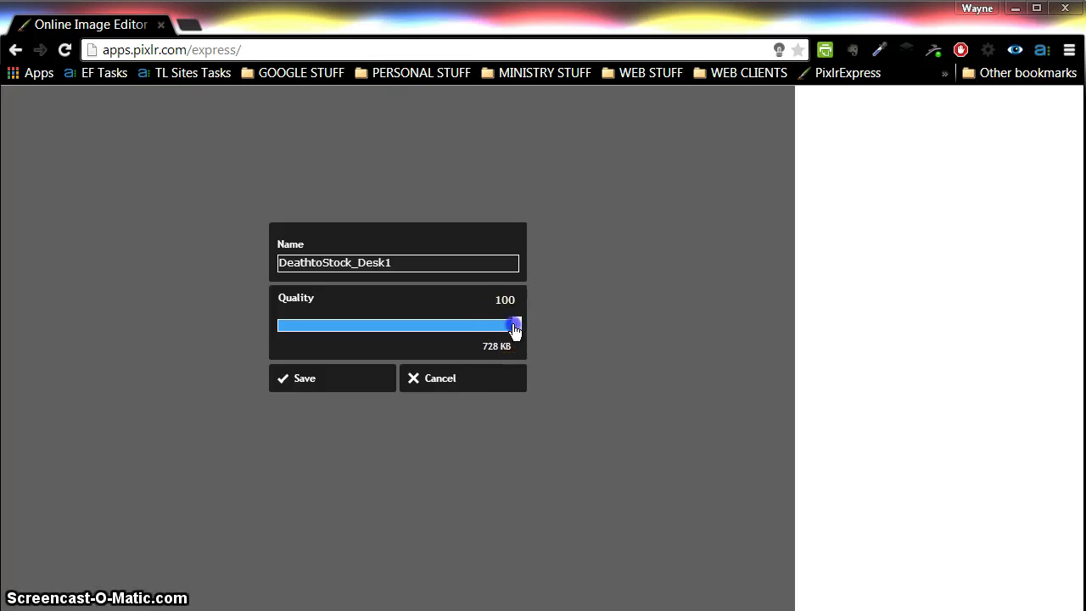
pyautogui.moveTo(513, 330); pyautogui.dragTo(504, 328)
pyautogui.moveTo(506, 337); pyautogui.dragTo(541, 340)
# Proceed to the file save dialog, check the available file types, and cancel the save to return to the image.
pyautogui.moveTo(405, 263); pyautogui.dragTo(190, 249)
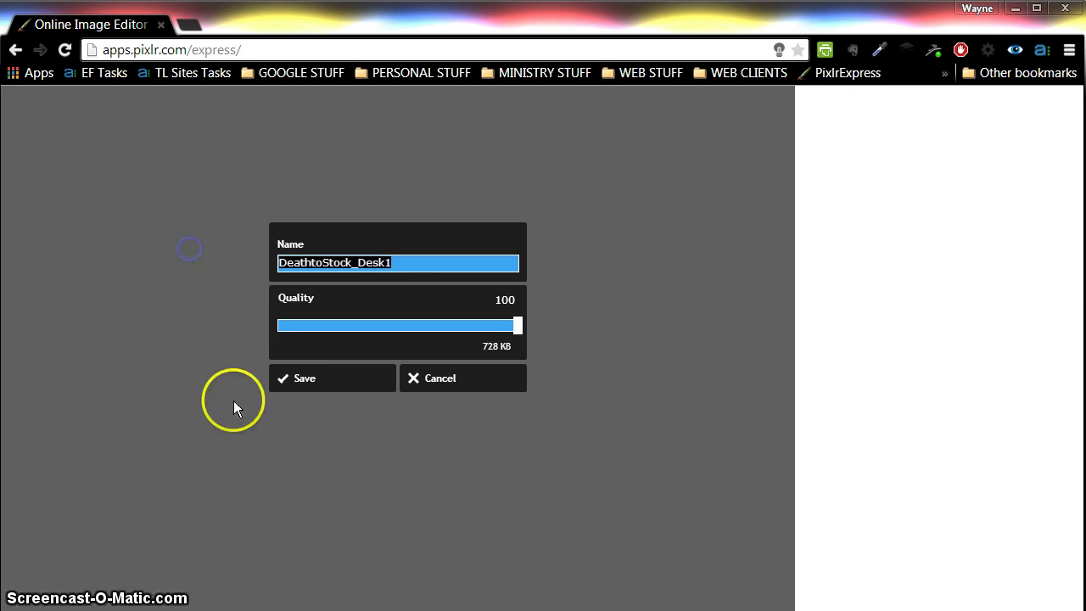
pyautogui.click(302, 380)
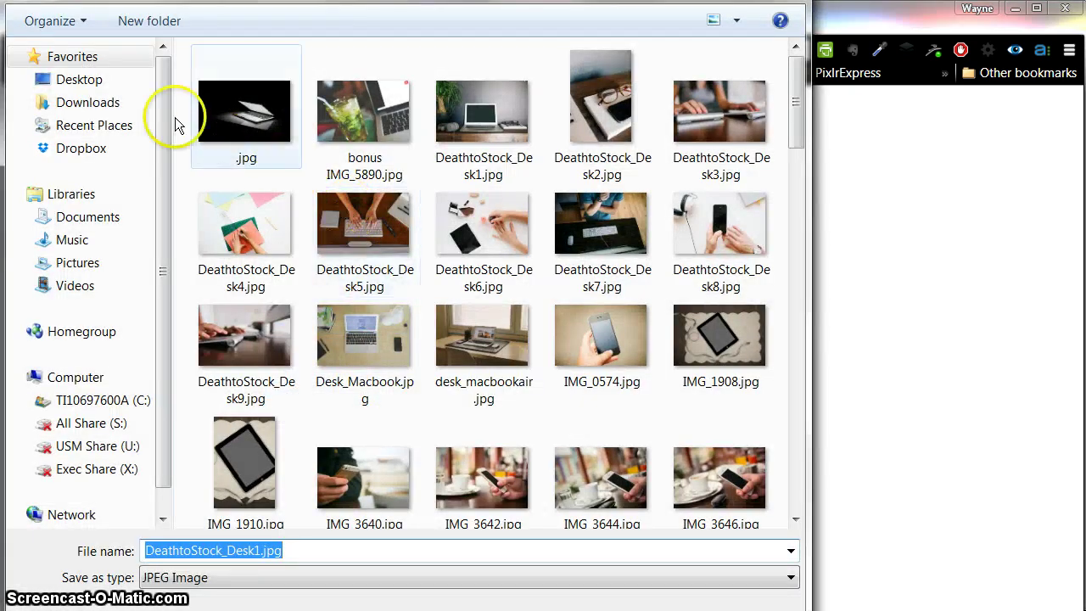
pyautogui.click(218, 579)
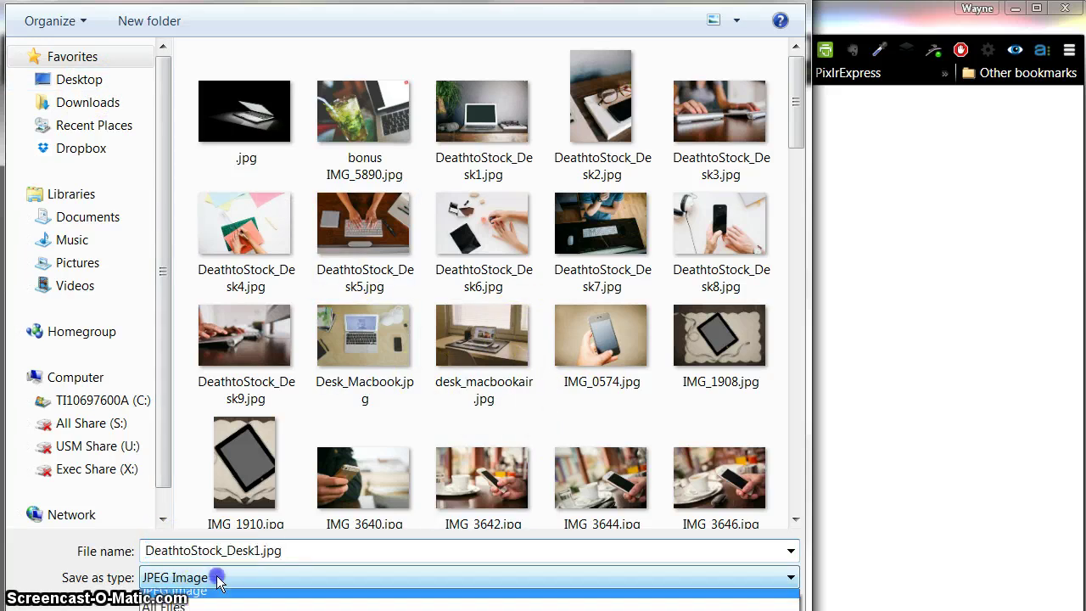
pyautogui.click(218, 580)
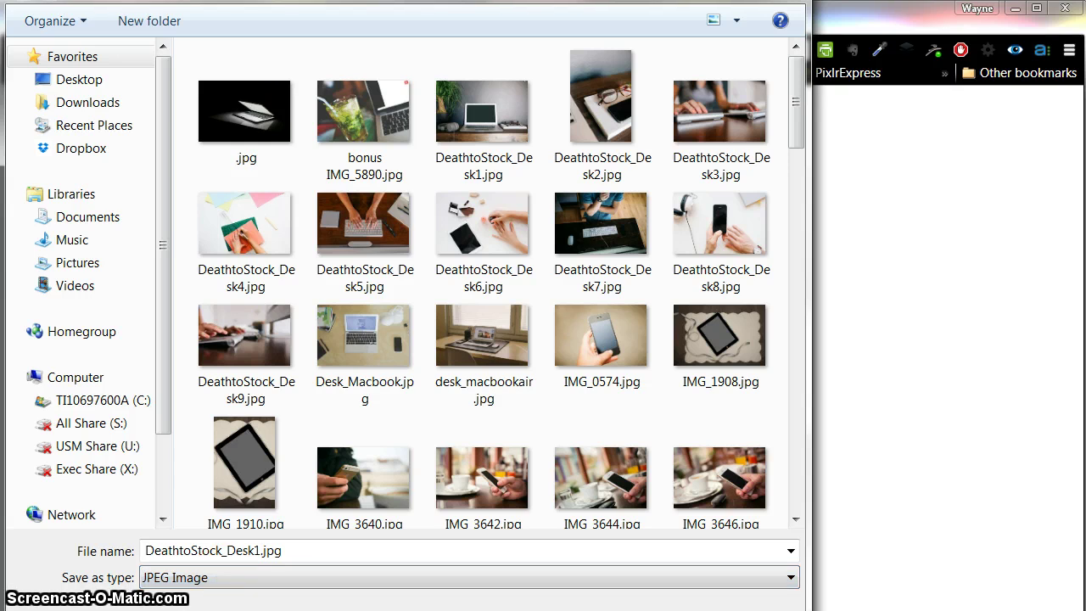
pyautogui.click(713, 604)
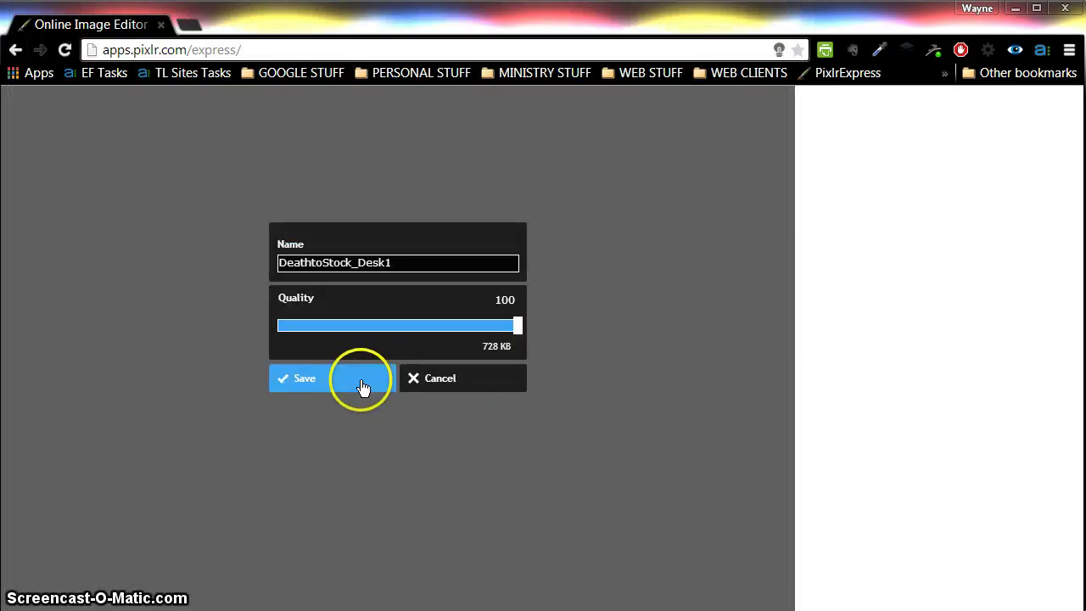
pyautogui.click(467, 386)
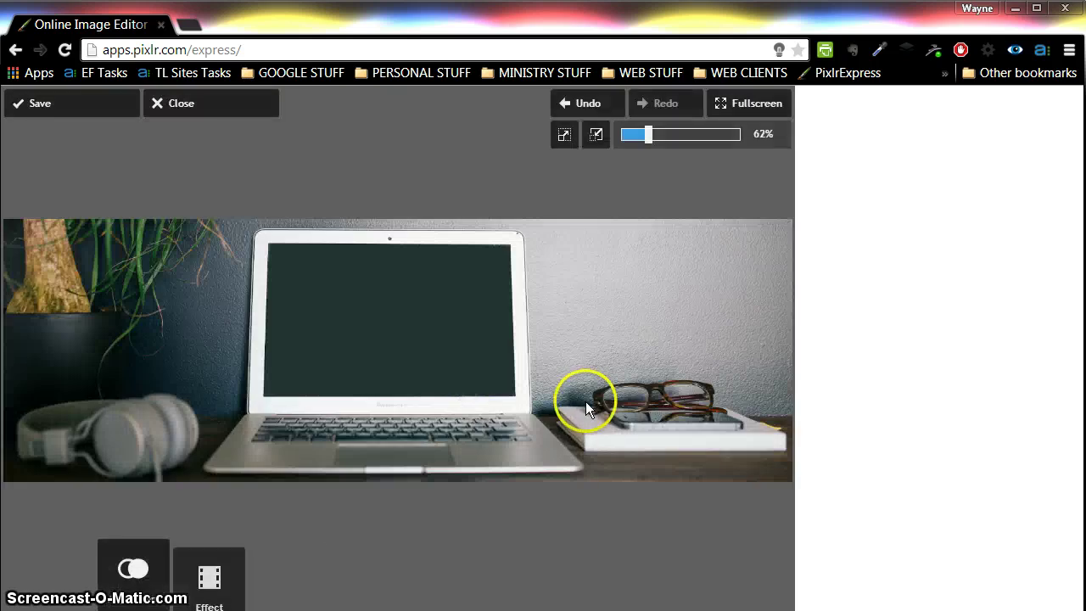